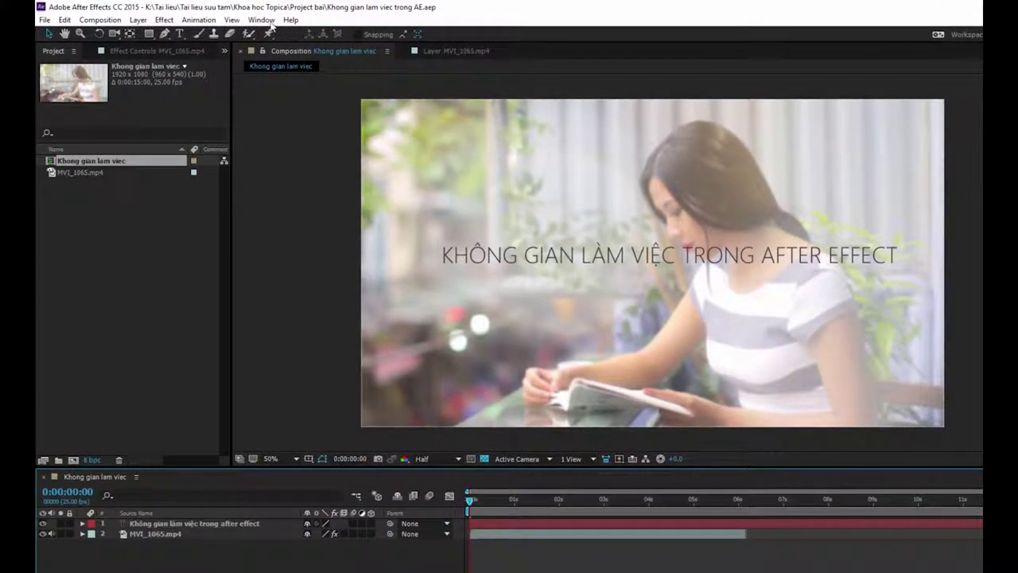
- Switch the interface to the Standard workspace from Window > Workspace
left_click(246, 18)
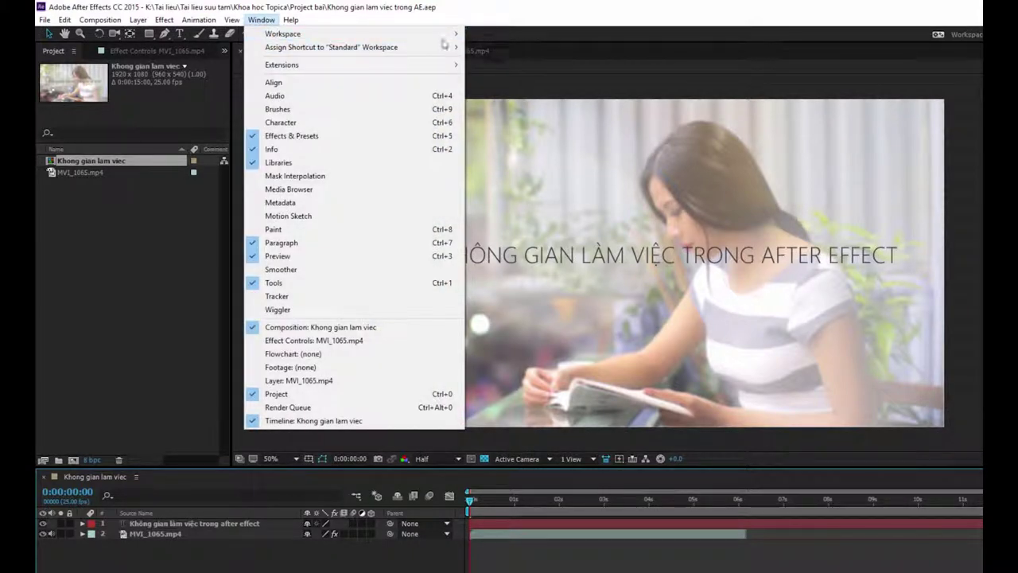
mouse_move(449, 34)
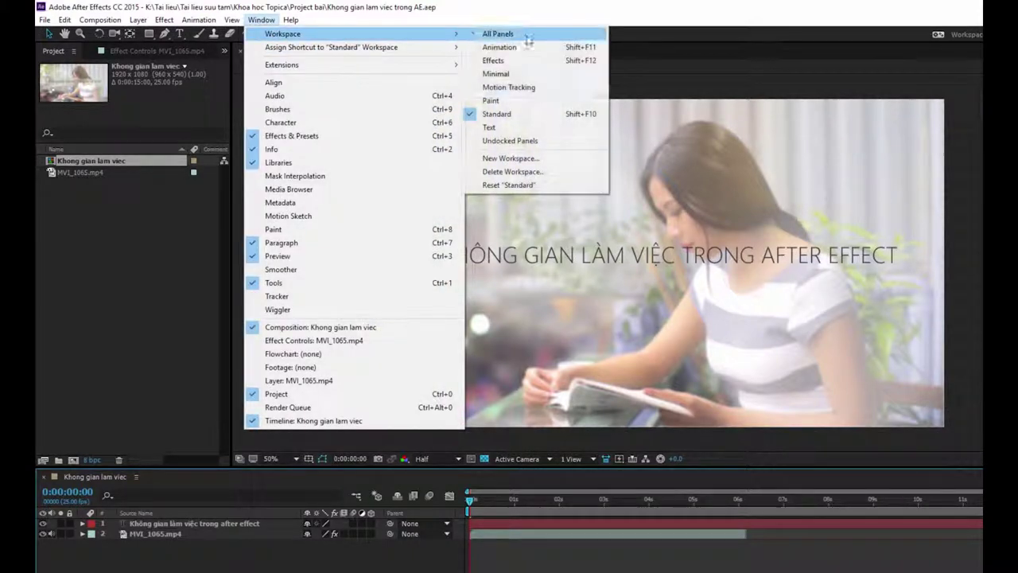
left_click(519, 114)
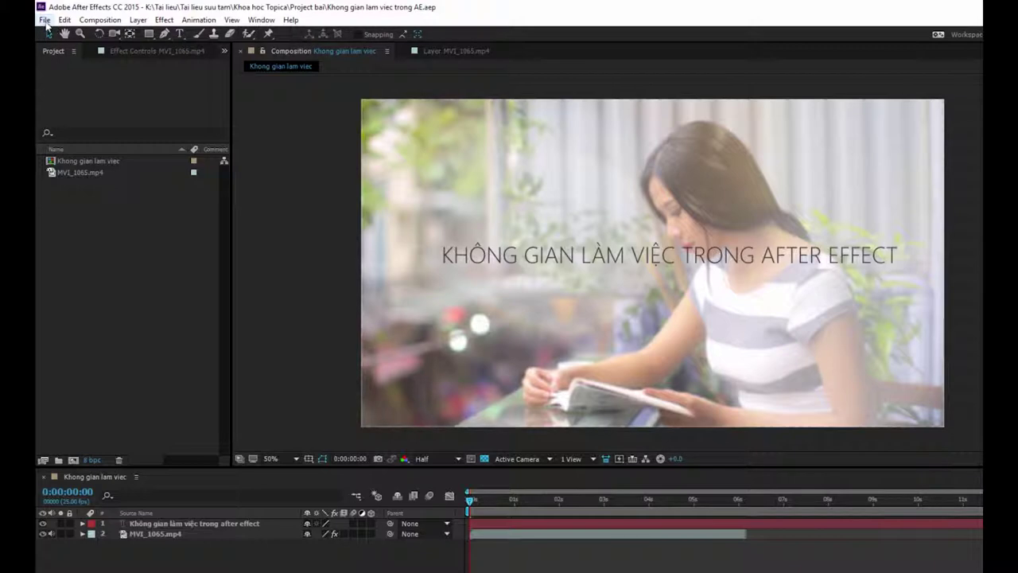
left_click(46, 20)
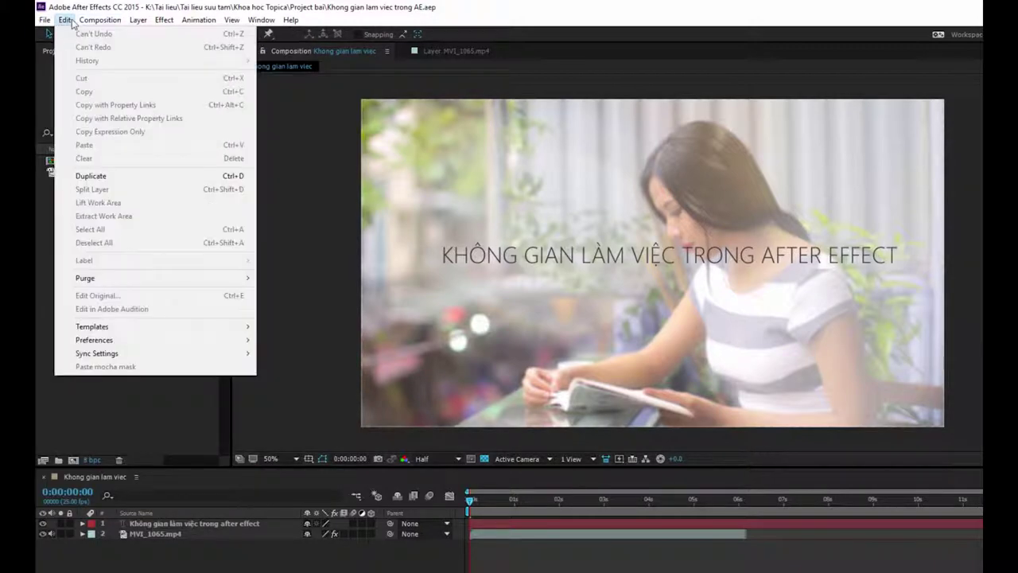
mouse_move(94, 23)
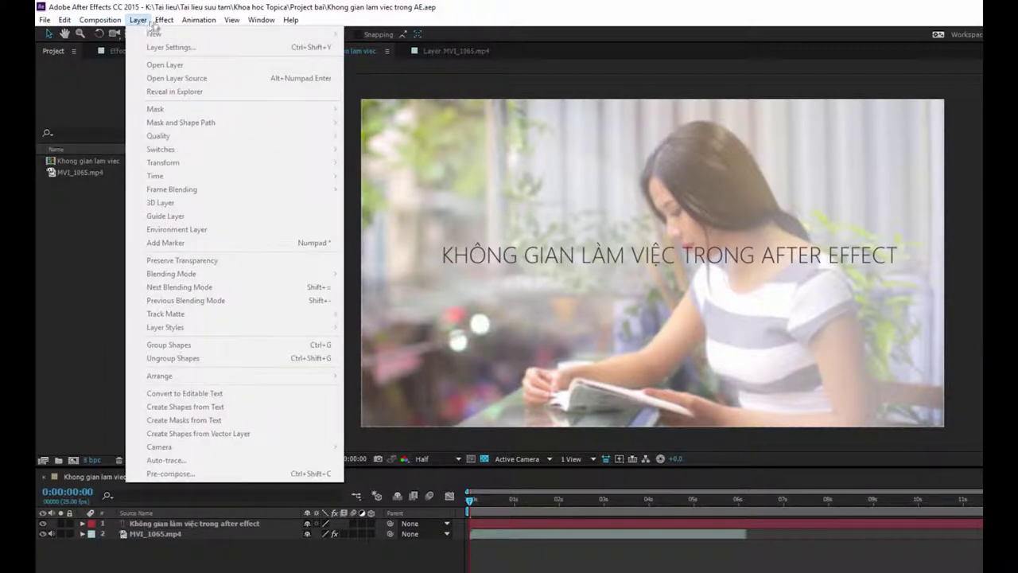
mouse_move(208, 22)
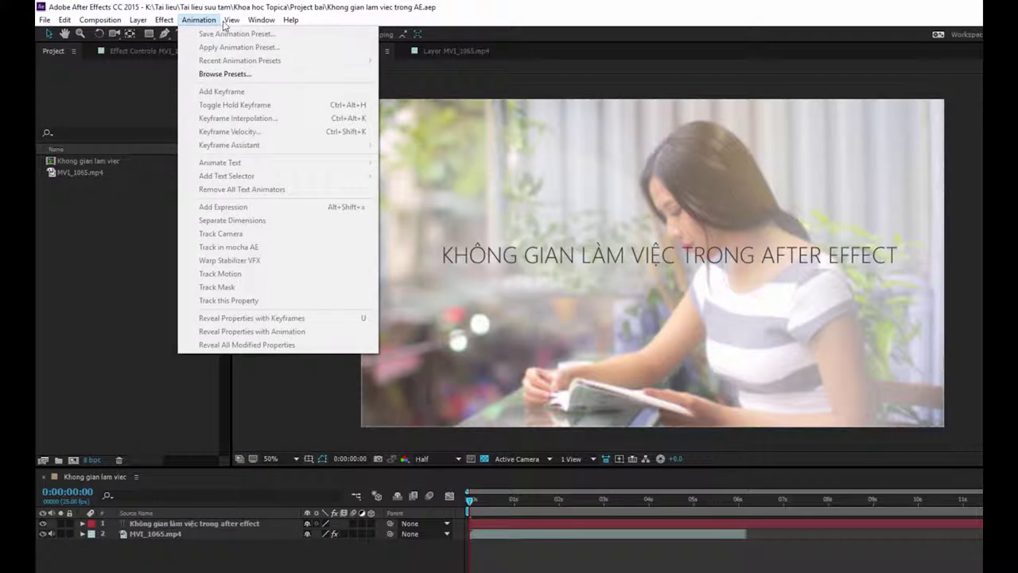
mouse_move(283, 27)
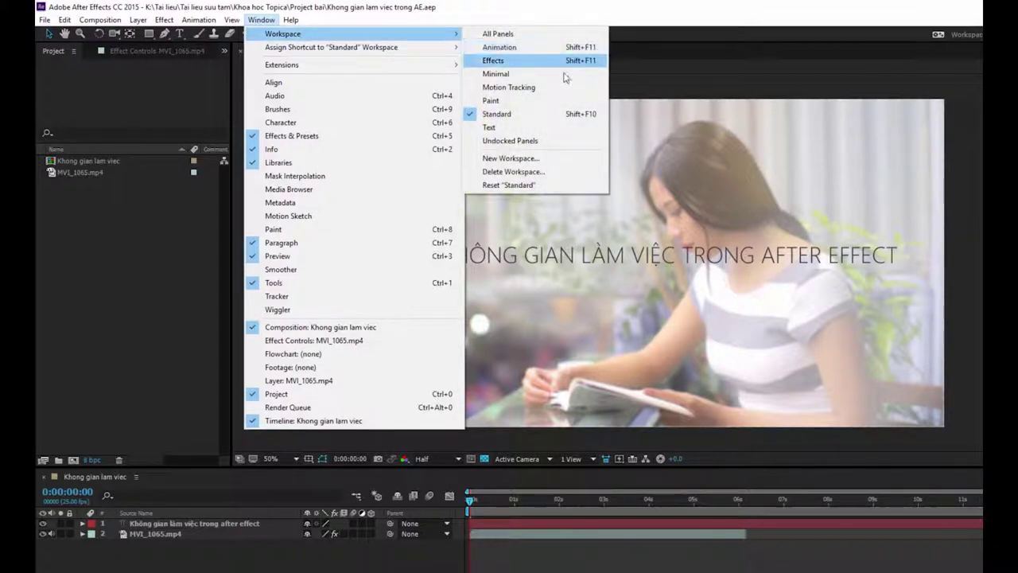
- Dismiss the Window menu to reveal the full Standard workspace panels
left_click(161, 261)
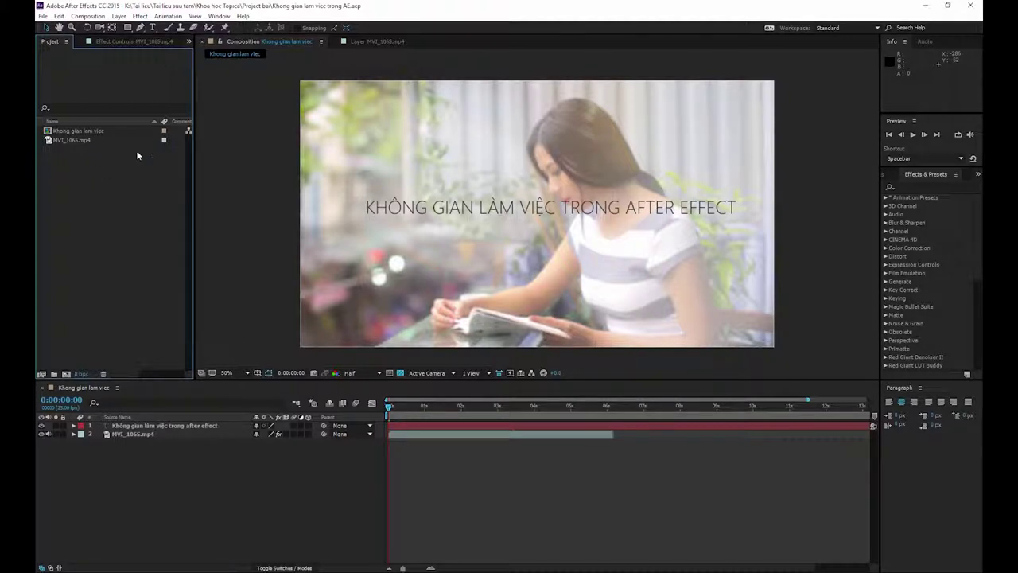
left_click(77, 131)
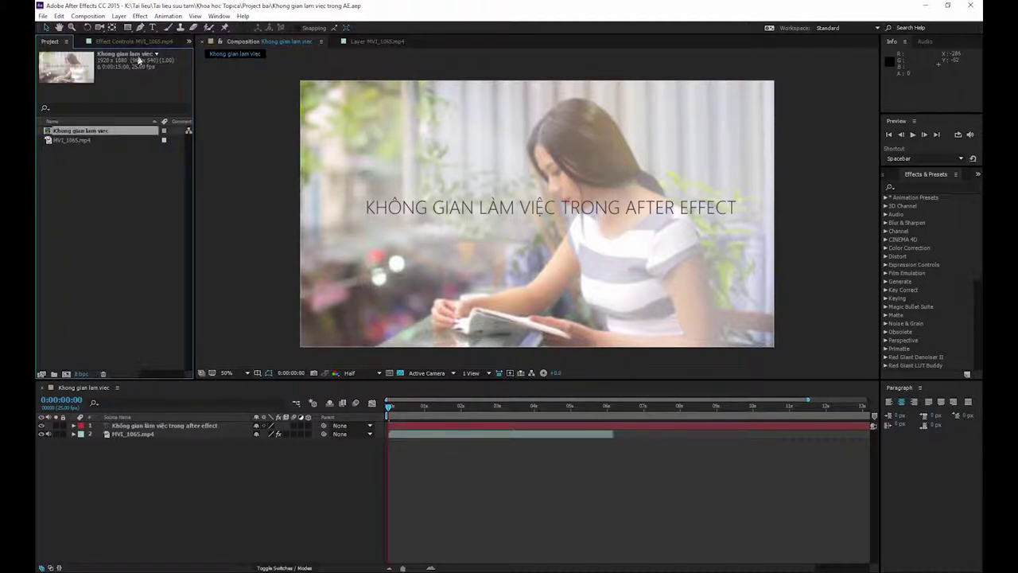
left_click(71, 142)
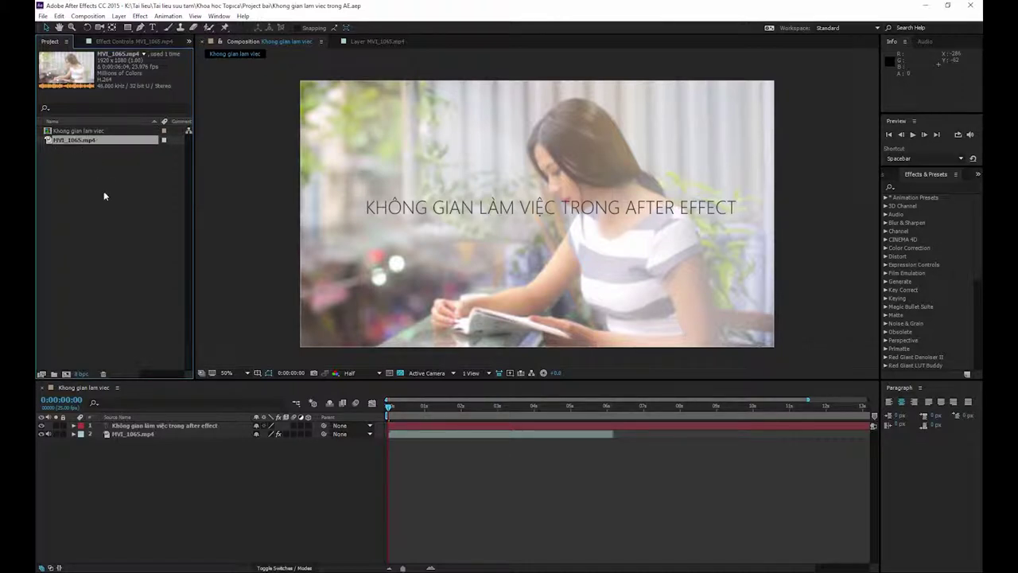
left_click(86, 213)
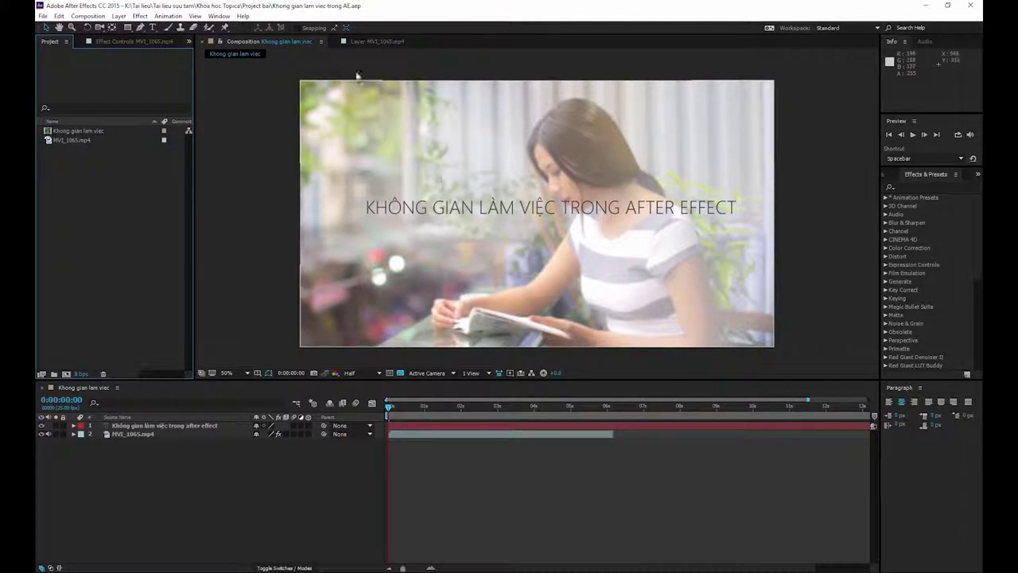
left_click(736, 205)
- Scrub ahead to 0:00:01:19, then set the current time back to 0:00:00:02
left_click_drag(388, 410, 451, 411)
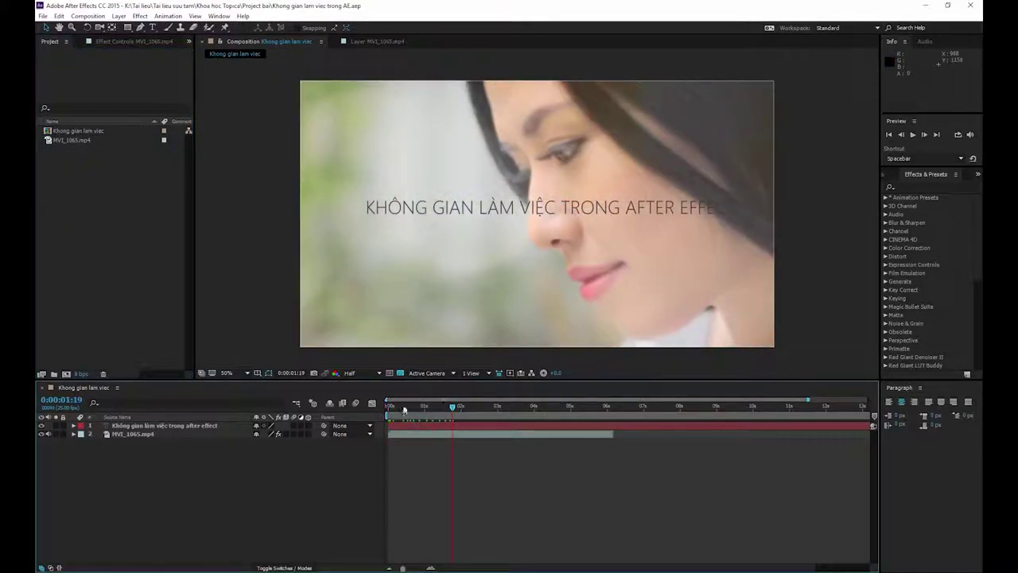
left_click(395, 408)
left_click(391, 408)
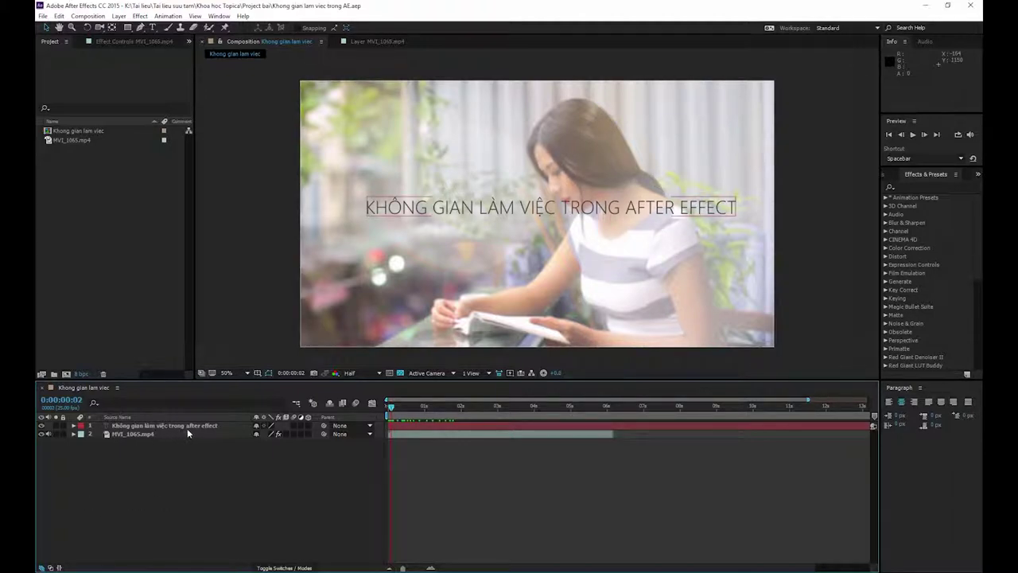
- Select and deselect the title text layer, then scrub forward to about 0:00:02:13
left_click(205, 454)
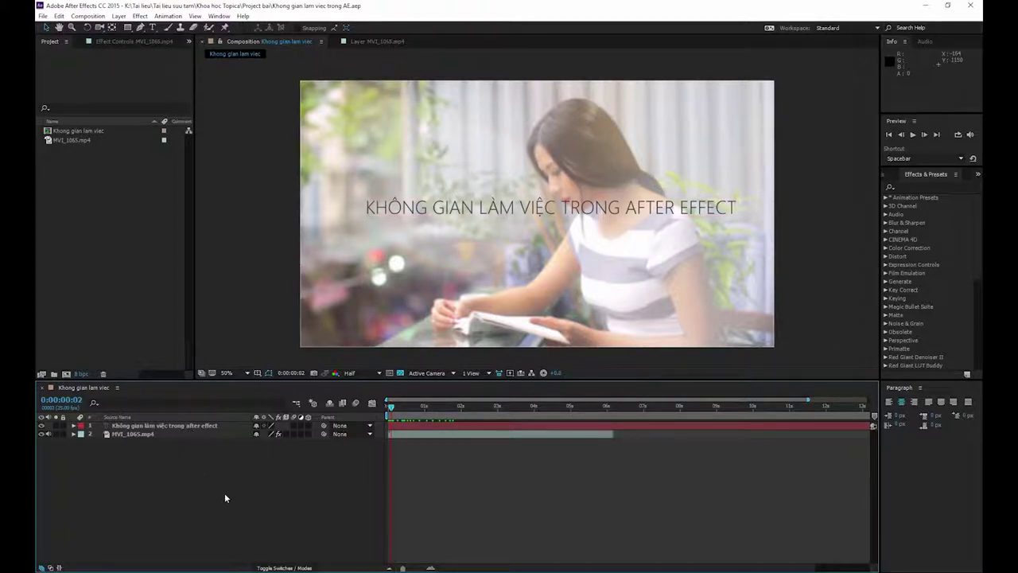
left_click(160, 425)
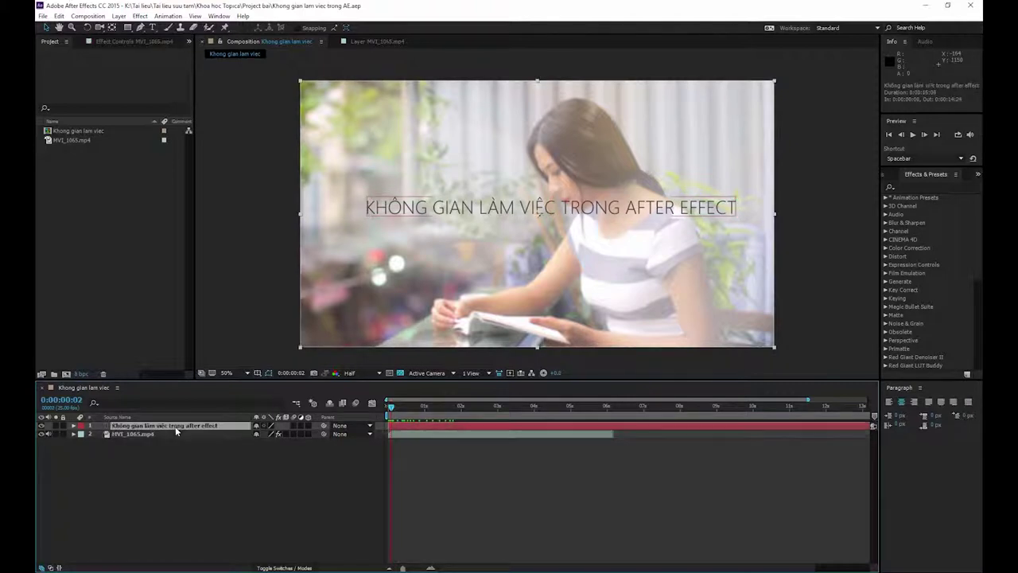
left_click(222, 484)
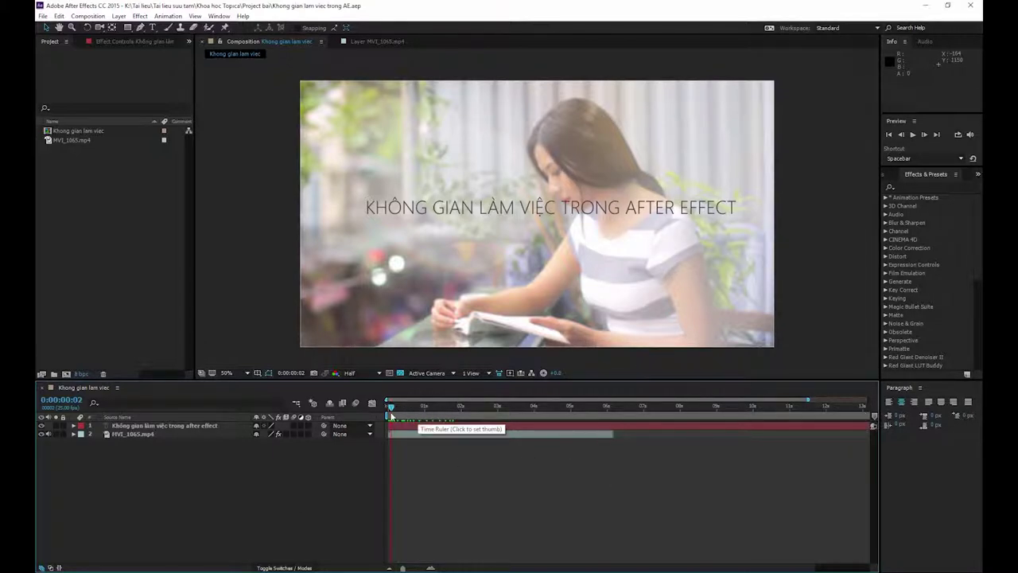
mouse_move(416, 411)
left_mouse_down()
mouse_move(715, 413)
mouse_move(577, 412)
left_mouse_up()
- Drag the playhead back to the start and zoom the timeline in to individual frames
left_click_drag(496, 403, 388, 413)
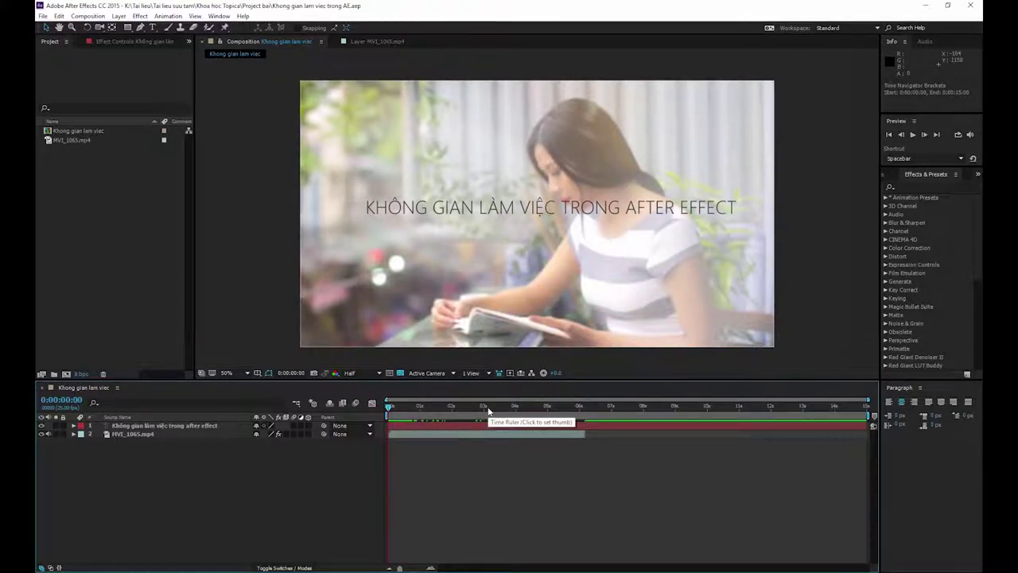
key("semicolon")
key("semicolon")
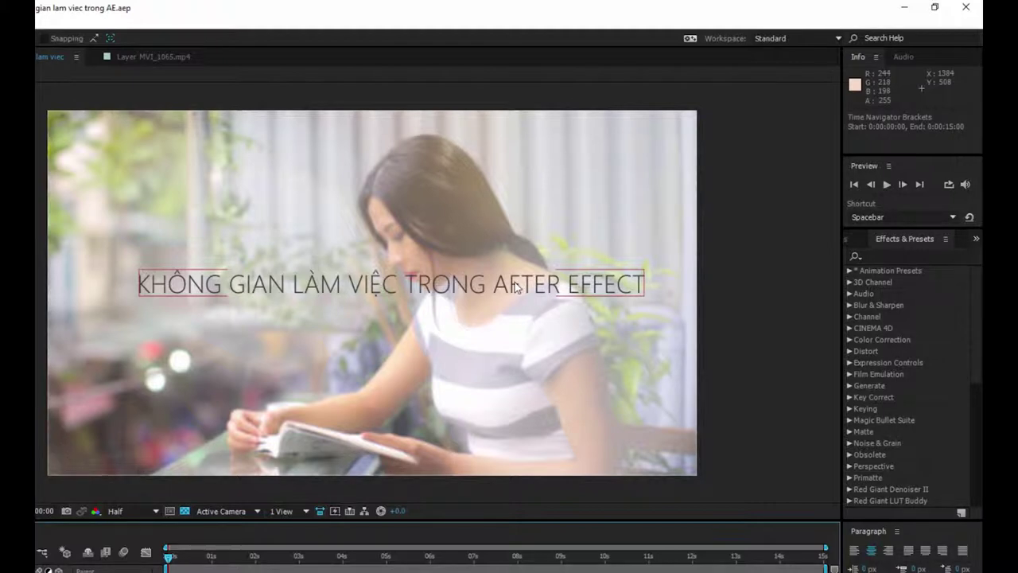
- Deselect the title, preview the composition with Play/Stop, and stop it with Spacebar
left_click(442, 202)
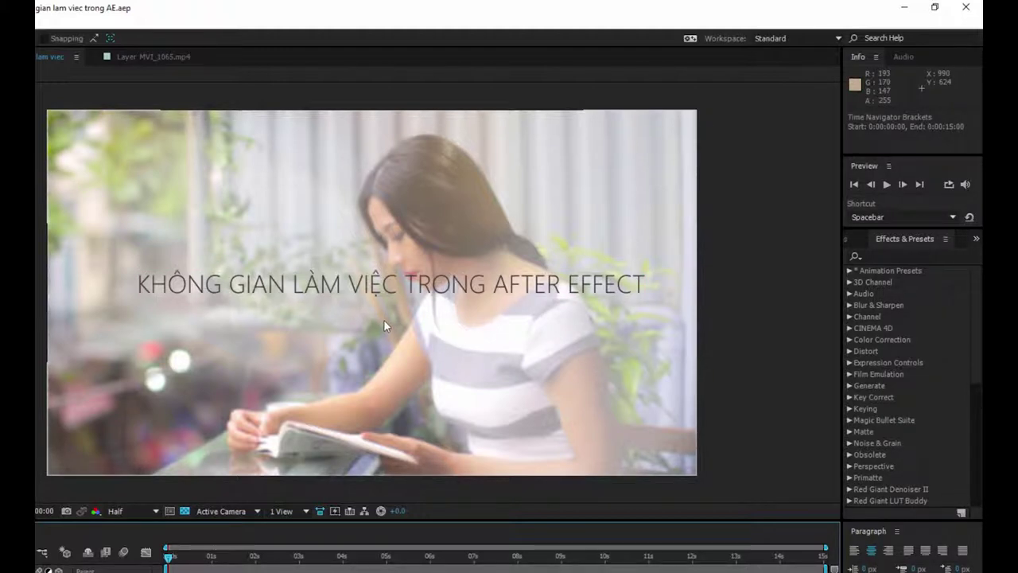
left_click(888, 184)
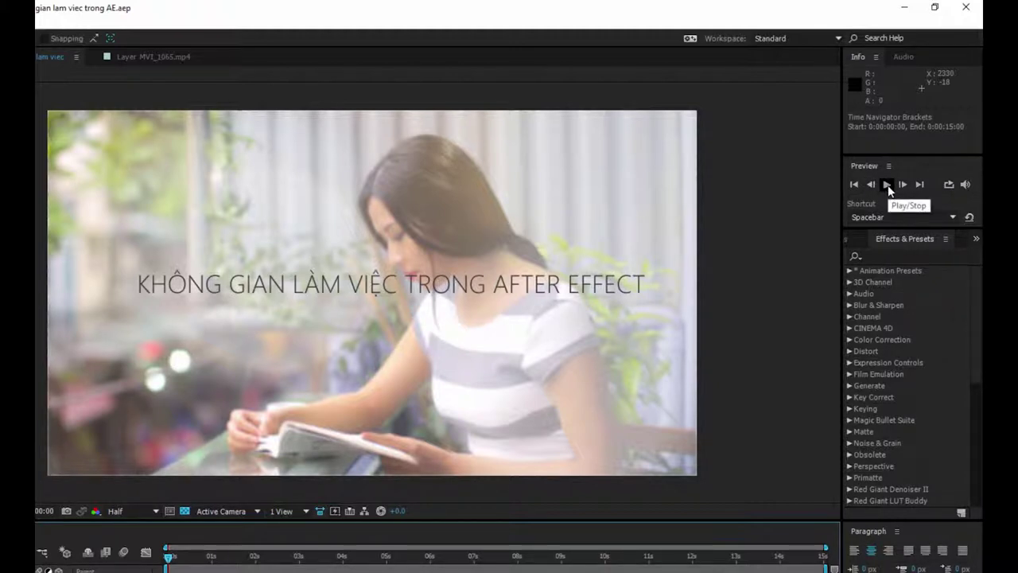
left_click(888, 185)
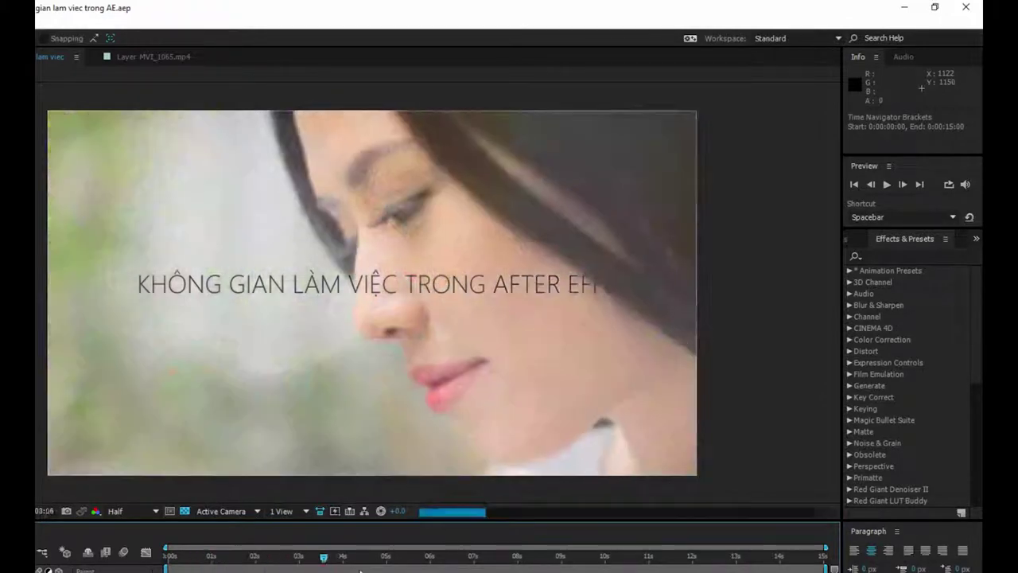
key("space")
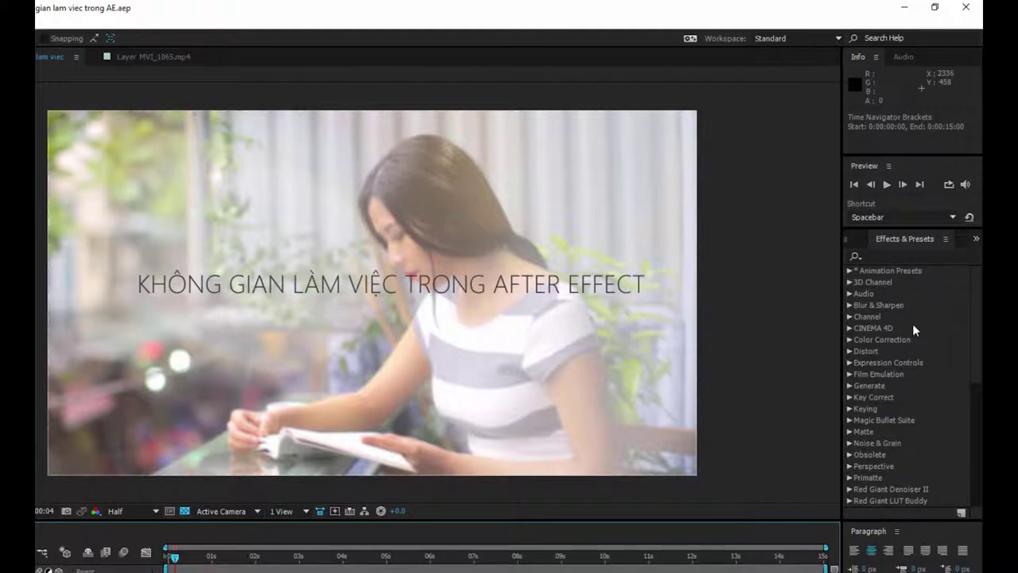
- Scroll the Effects & Presets list and expand then collapse Red Giant Denoiser II
scroll(912, 323, "down", 2)
scroll(918, 342, "down", 3)
scroll(927, 354, "down", 3)
scroll(928, 351, "up", 2)
scroll(928, 350, "up", 2)
left_click(849, 408)
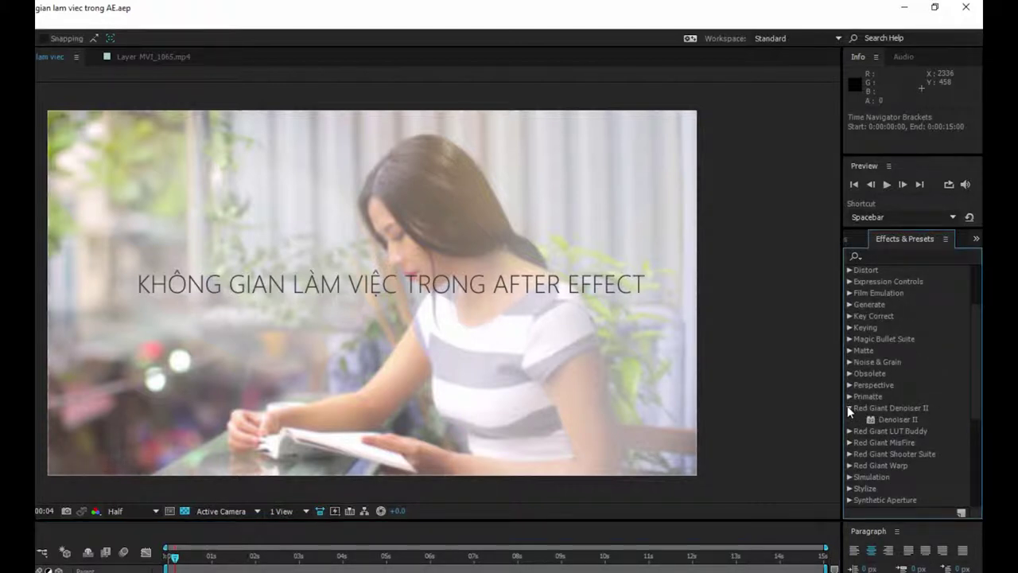
left_click(848, 408)
- Expand the Text effects category, then bring up the Character panel from the » list
scroll(878, 402, "down", 3)
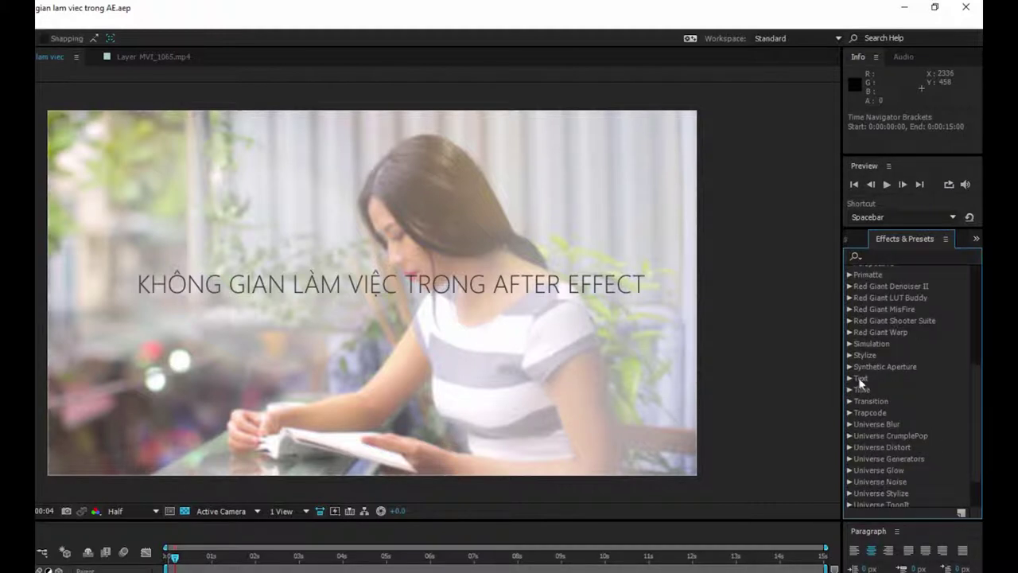
left_click(859, 379)
scroll(894, 424, "up", 5)
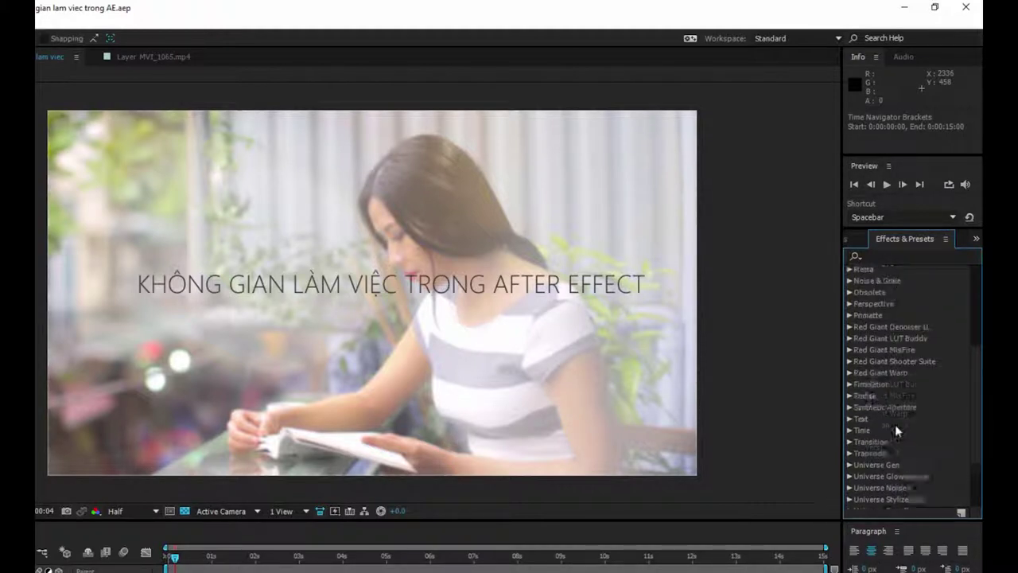
left_click(974, 240)
left_click(948, 274)
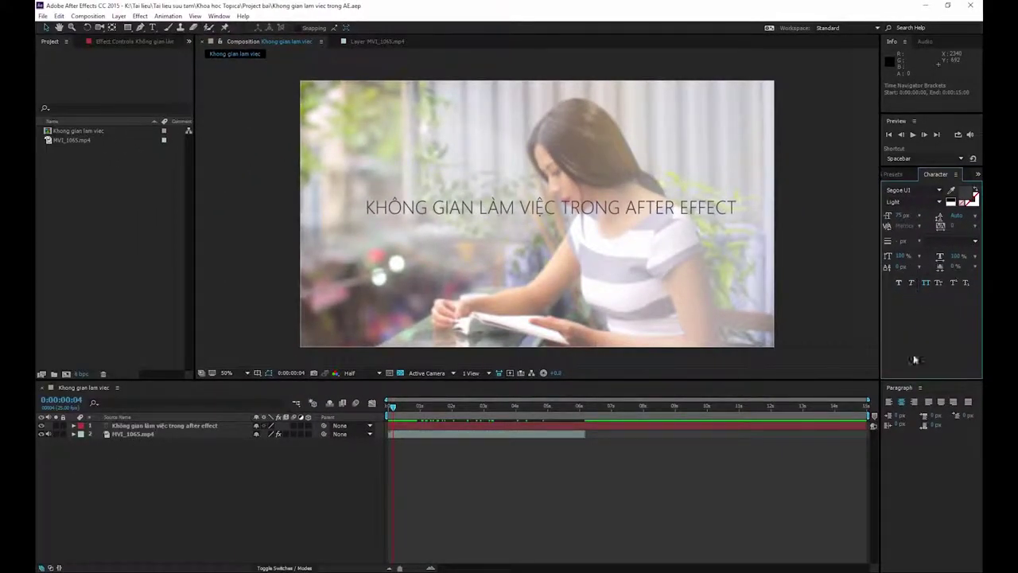
left_click(906, 391)
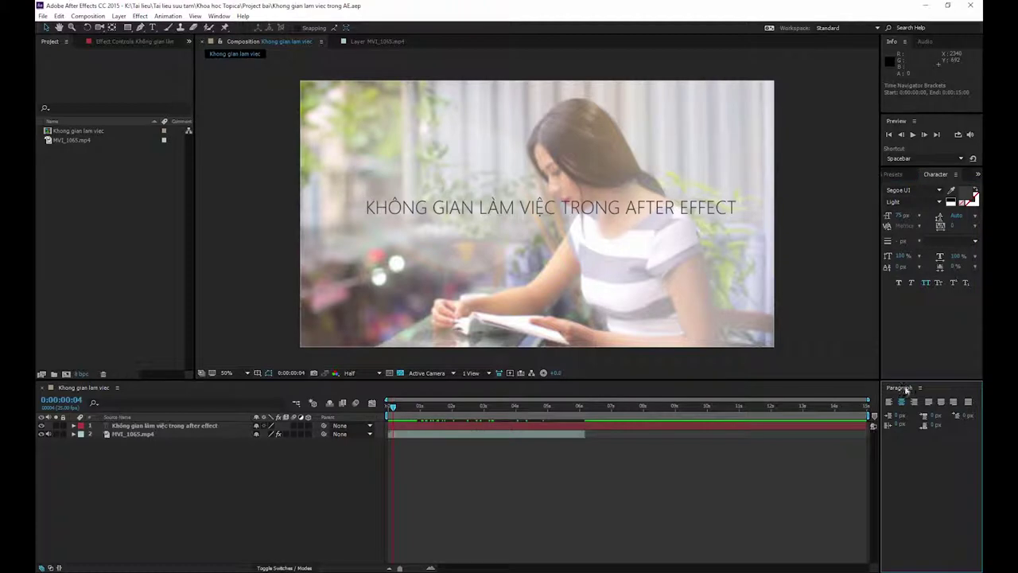